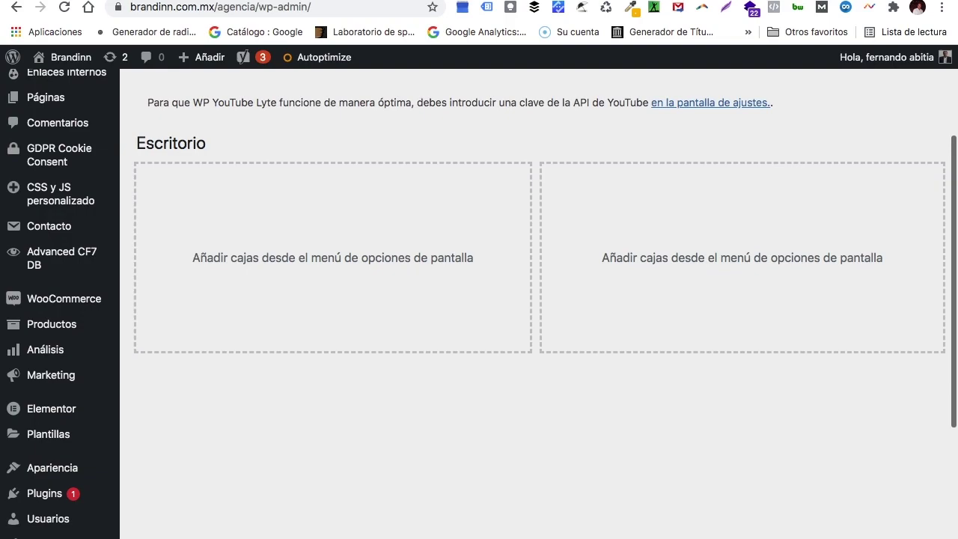
# - Go to the page for adding new plugins and open the form for uploading a plugin in .zip format
pyautogui.scroll(-3, 283, 338)
pyautogui.scroll(6, 283, 338)
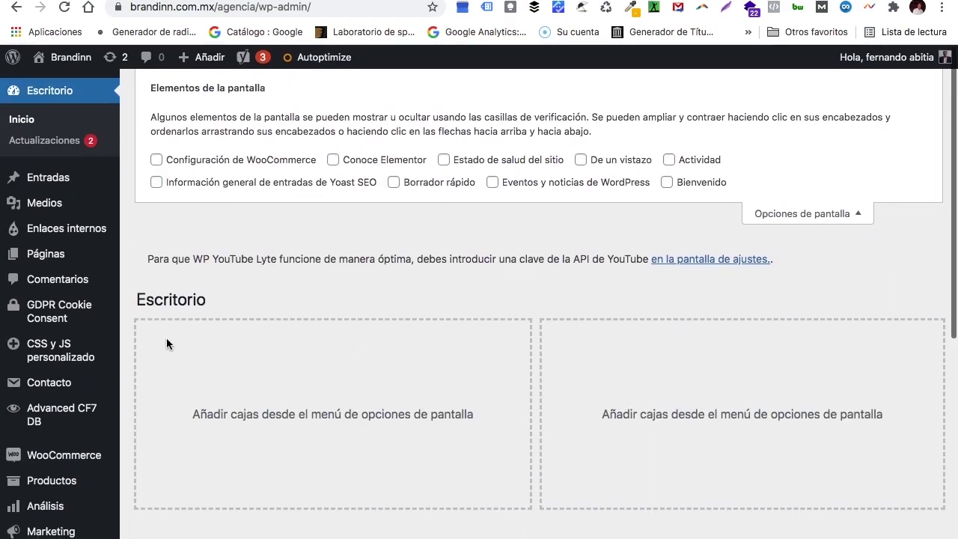
pyautogui.scroll(-5, 69, 337)
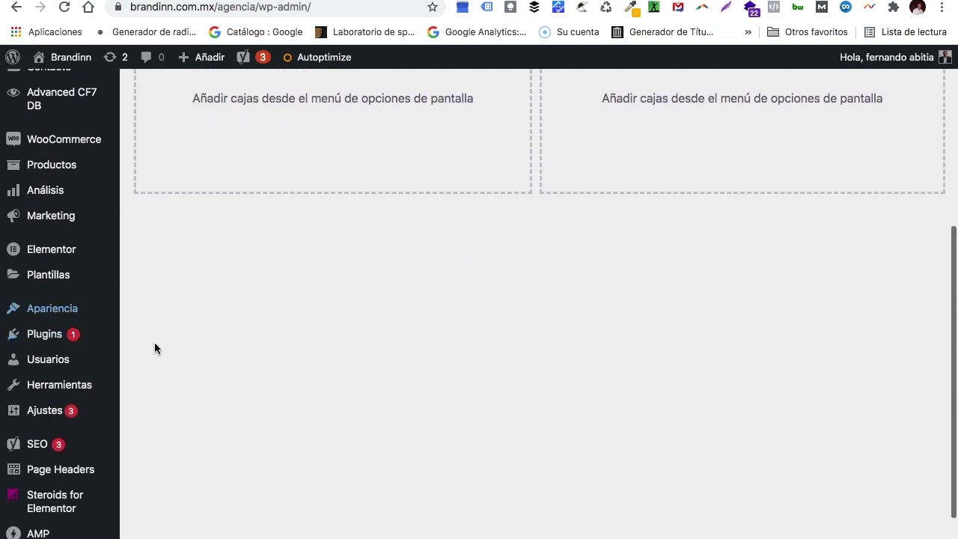
pyautogui.scroll(-2, 194, 384)
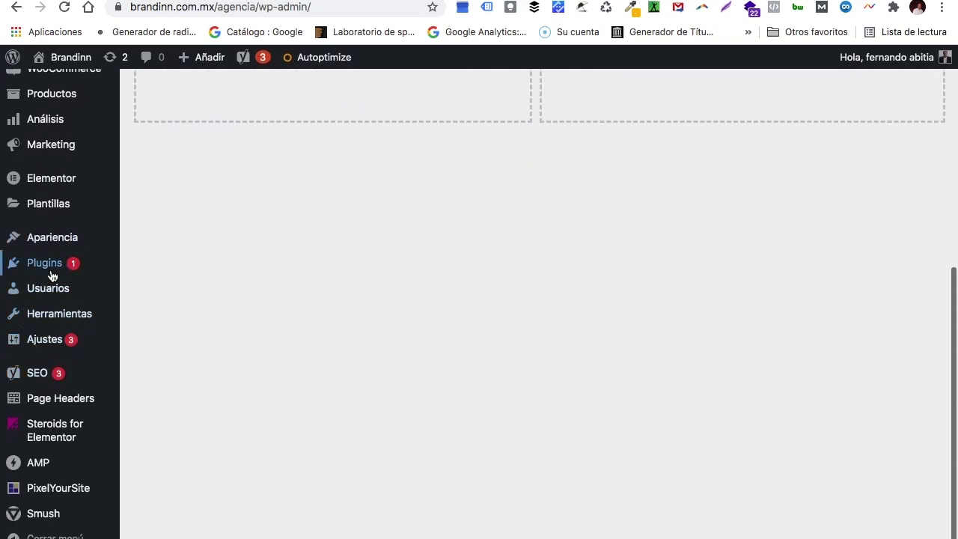
pyautogui.moveTo(52, 272)
pyautogui.click(165, 292)
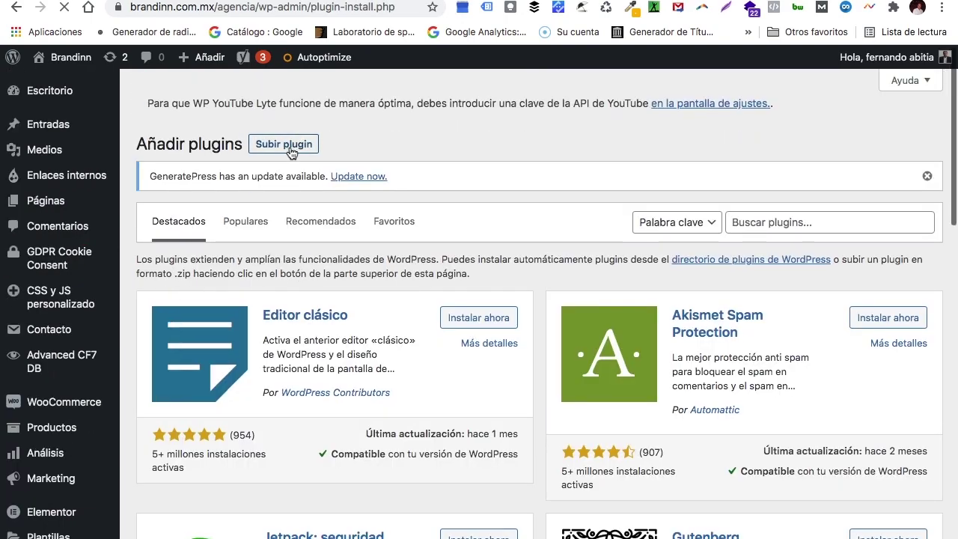
pyautogui.click(289, 149)
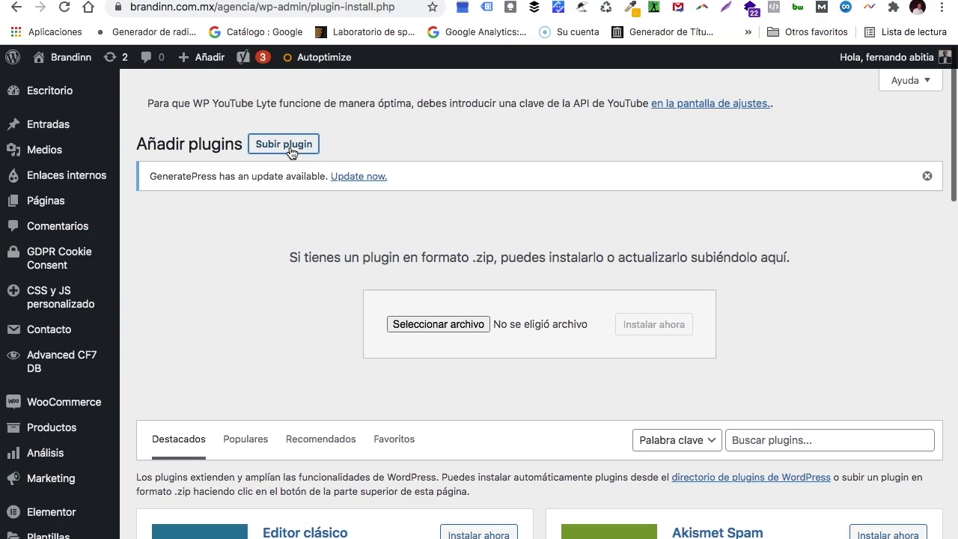
# - Try to install the plugin from dynamic-content-for-elementor.zip, and return to the page for adding plugins
pyautogui.click(462, 326)
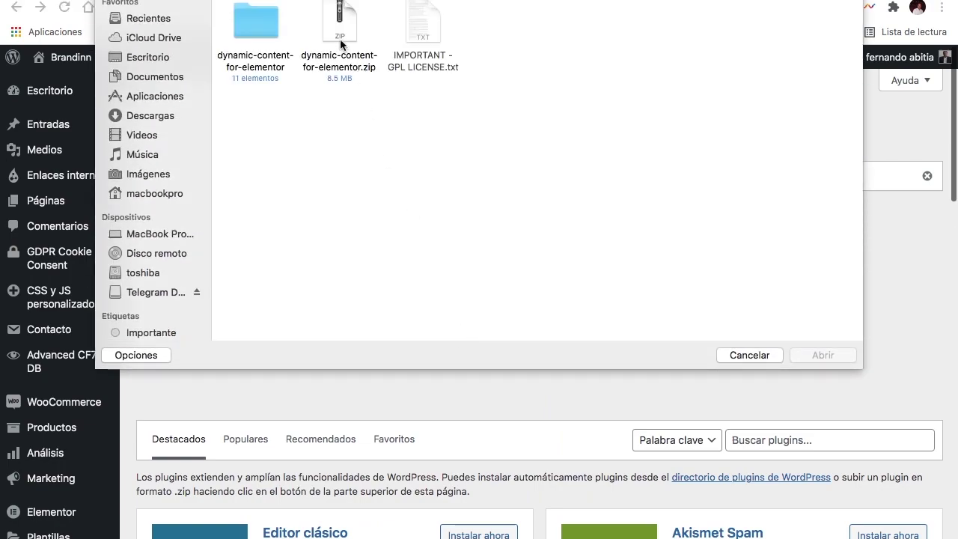
pyautogui.click(342, 39)
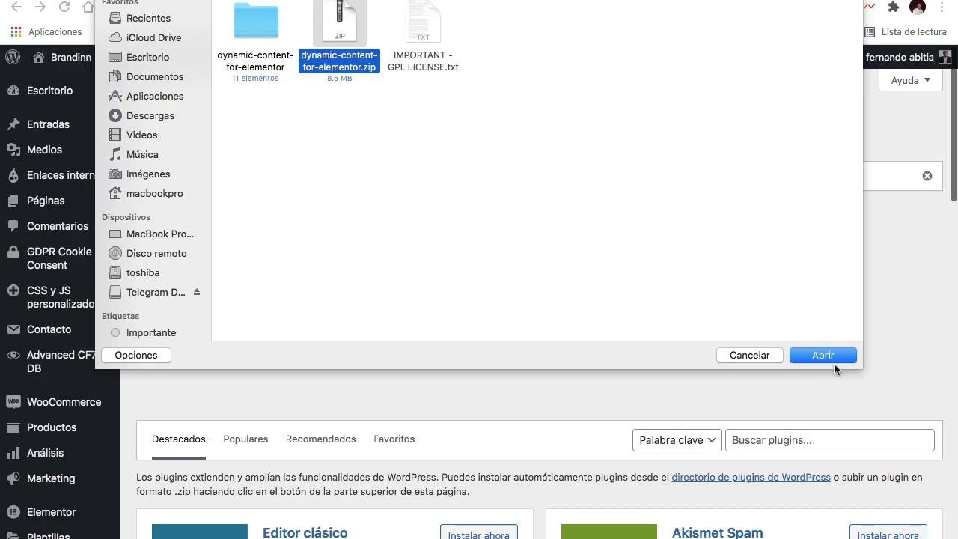
pyautogui.click(824, 356)
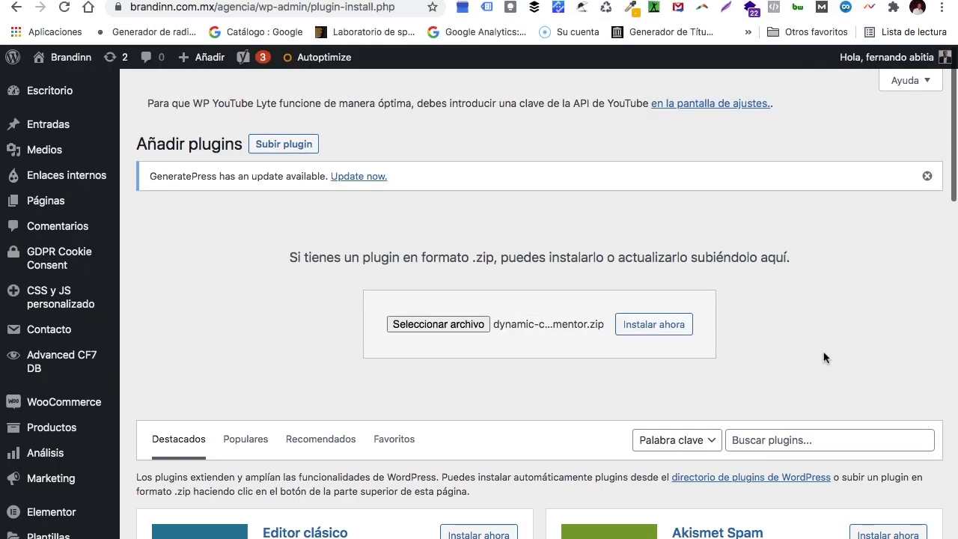
pyautogui.click(667, 323)
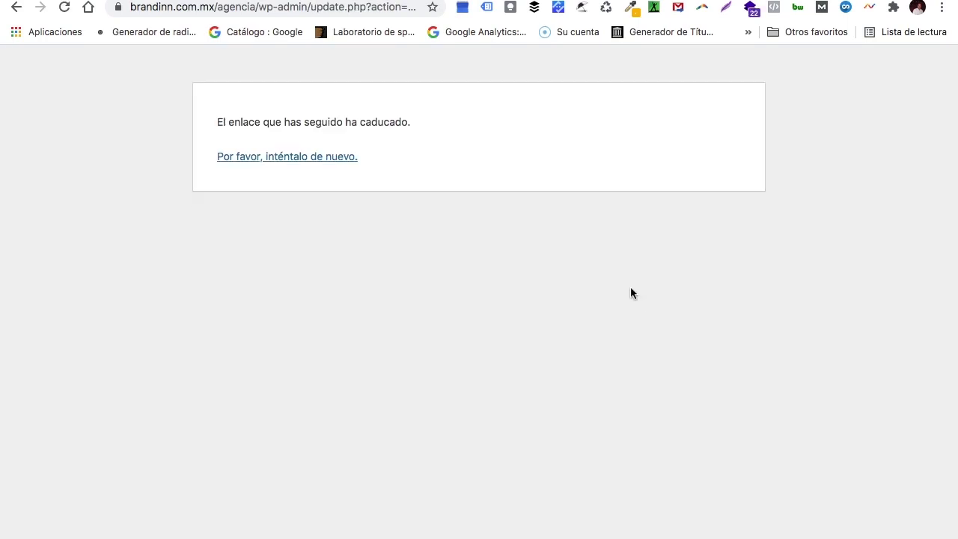
pyautogui.moveTo(192, 86); pyautogui.dragTo(554, 202)
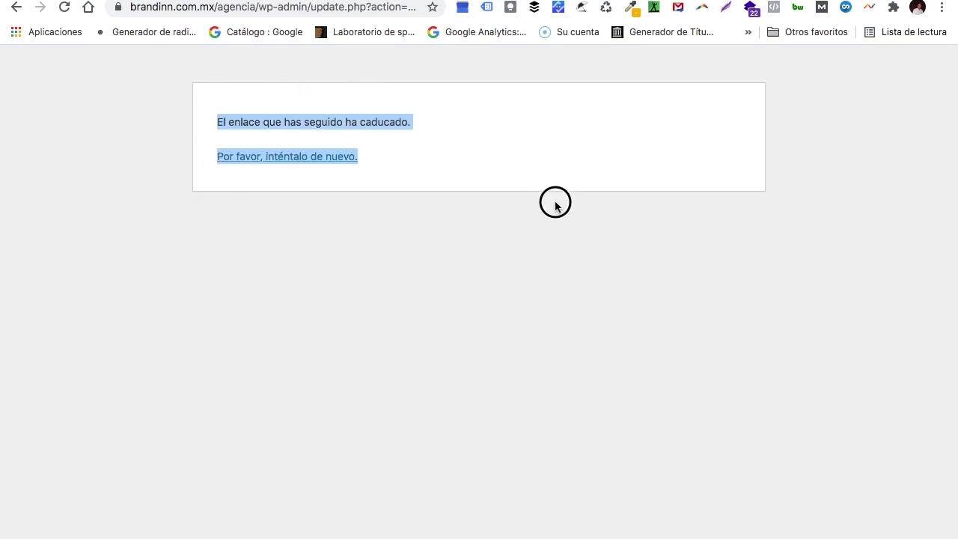
pyautogui.click(450, 239)
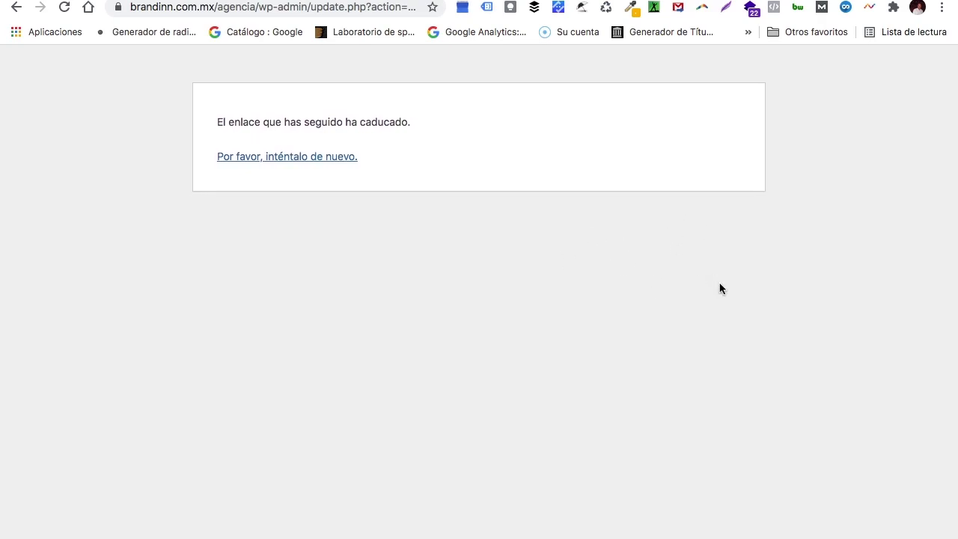
pyautogui.click(15, 10)
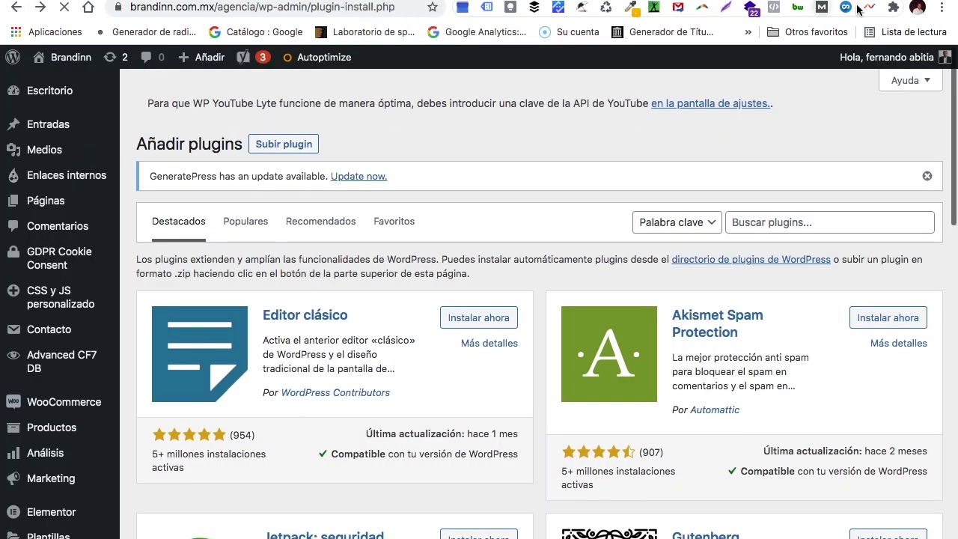
# - Open the cPanel of brandinn.com.mx in a new browser tab
pyautogui.press('super+t')
pyautogui.click(382, 10)
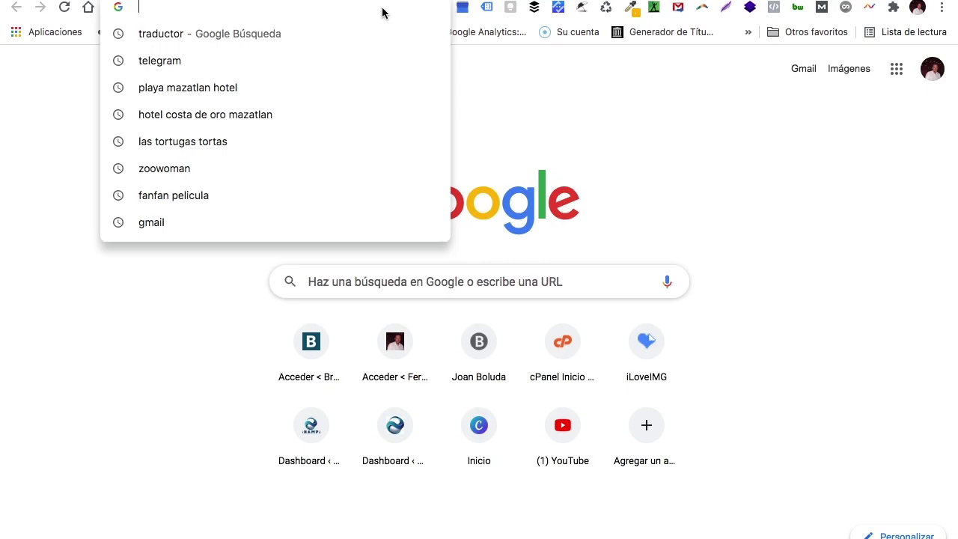
pyautogui.write('br')
pyautogui.click(254, 198)
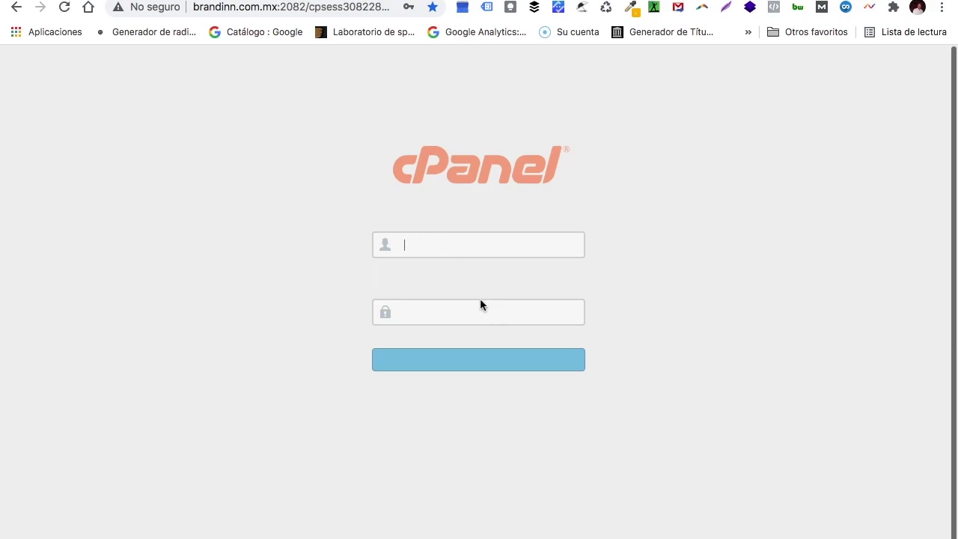
# - Open the MultiPHP INI editor in cPanel and load the basic PHP configuration of brandinn.com.mx
pyautogui.scroll(-5, 666, 344)
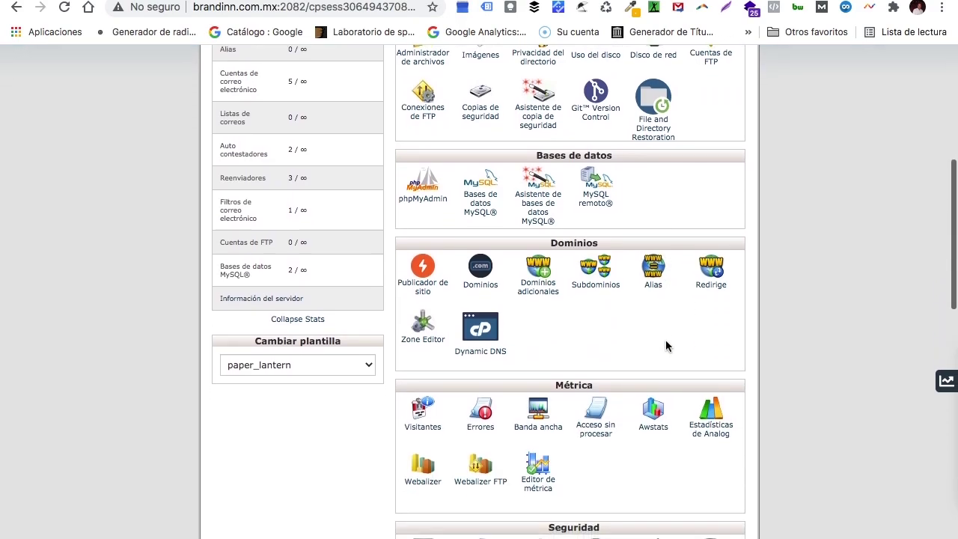
pyautogui.scroll(-5, 667, 344)
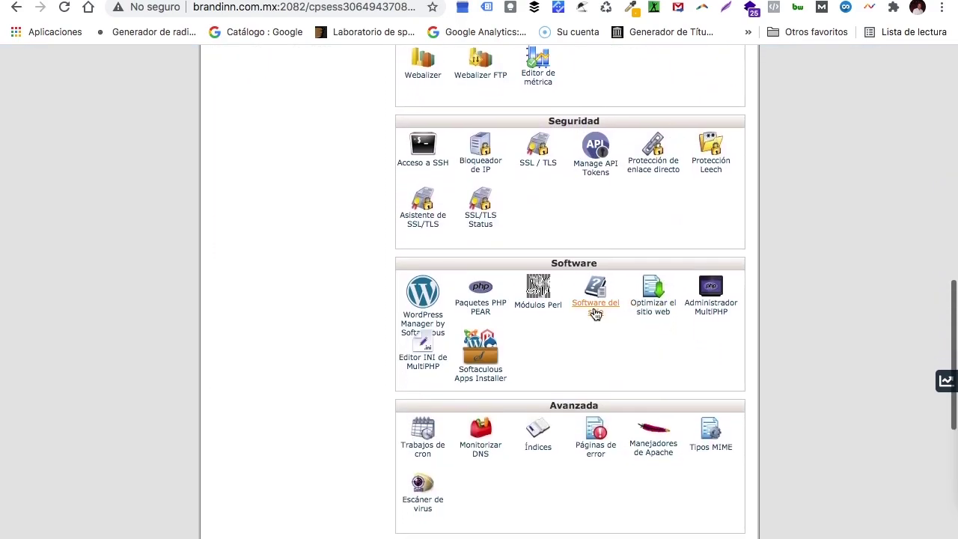
pyautogui.click(417, 363)
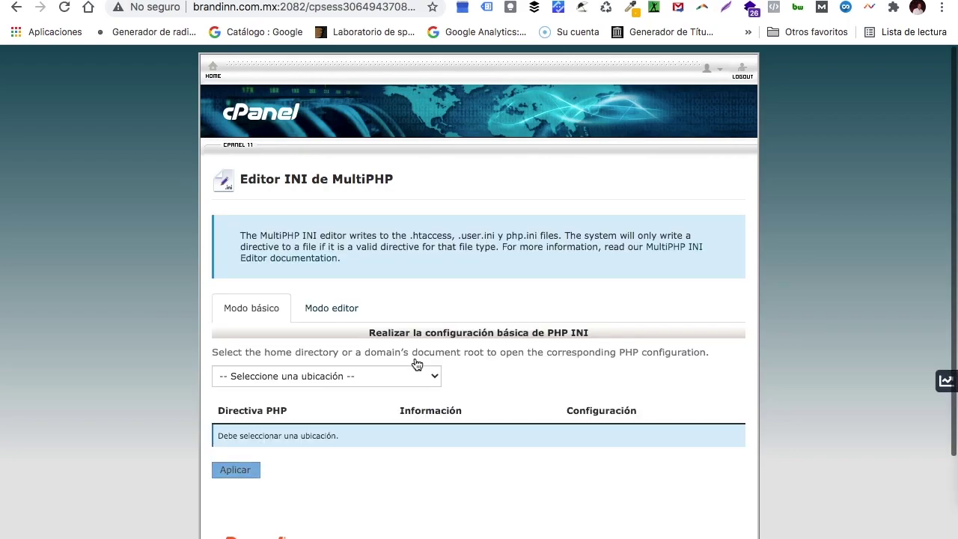
pyautogui.scroll(-3, 417, 364)
pyautogui.click(435, 249)
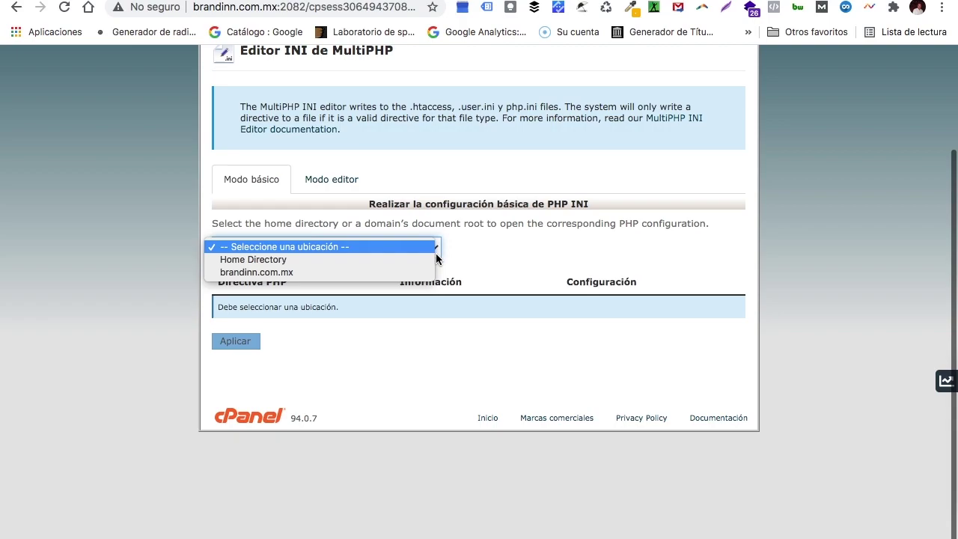
pyautogui.click(340, 272)
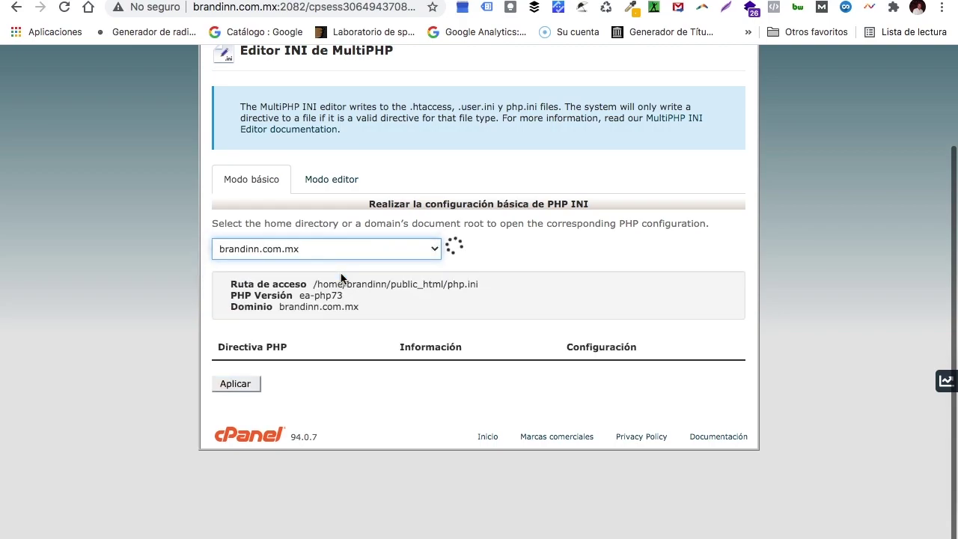
# - Set the PHP directives upload_max_filesize and post_max_size to 128M each
pyautogui.scroll(-5, 493, 355)
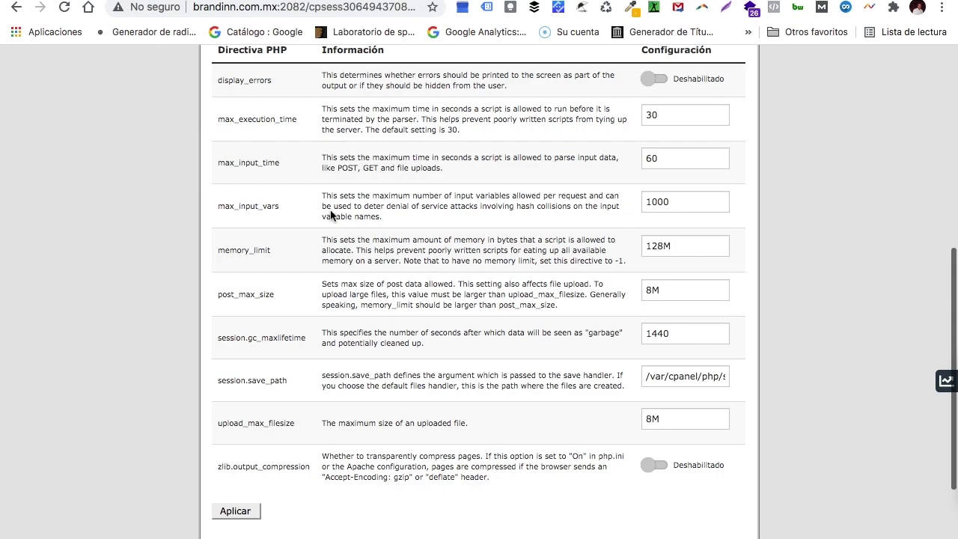
pyautogui.scroll(-2, 409, 256)
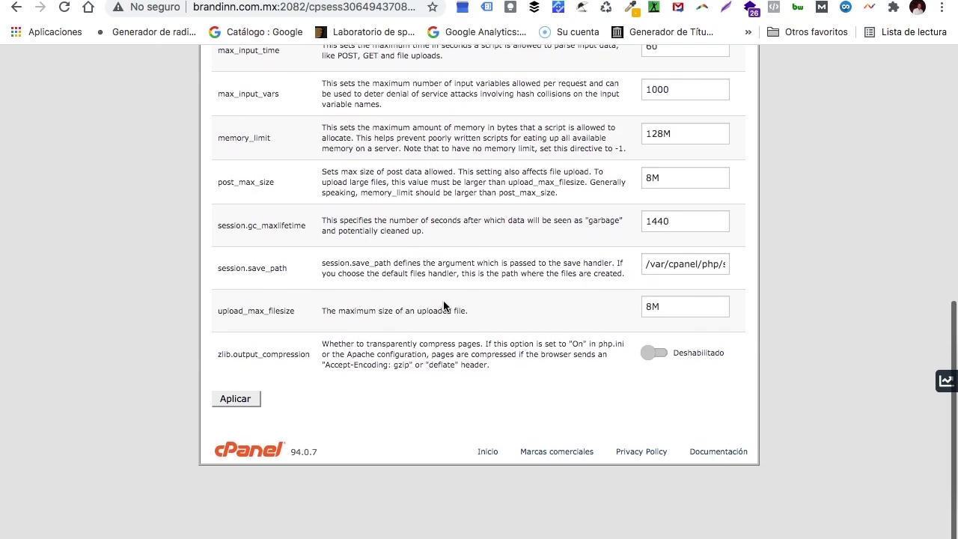
pyautogui.click(648, 307)
pyautogui.write('12')
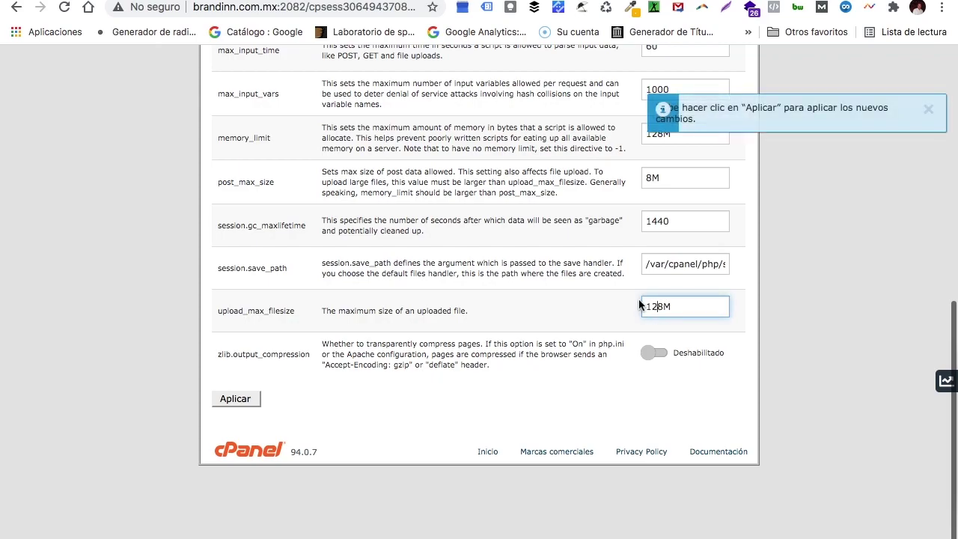
pyautogui.click(648, 179)
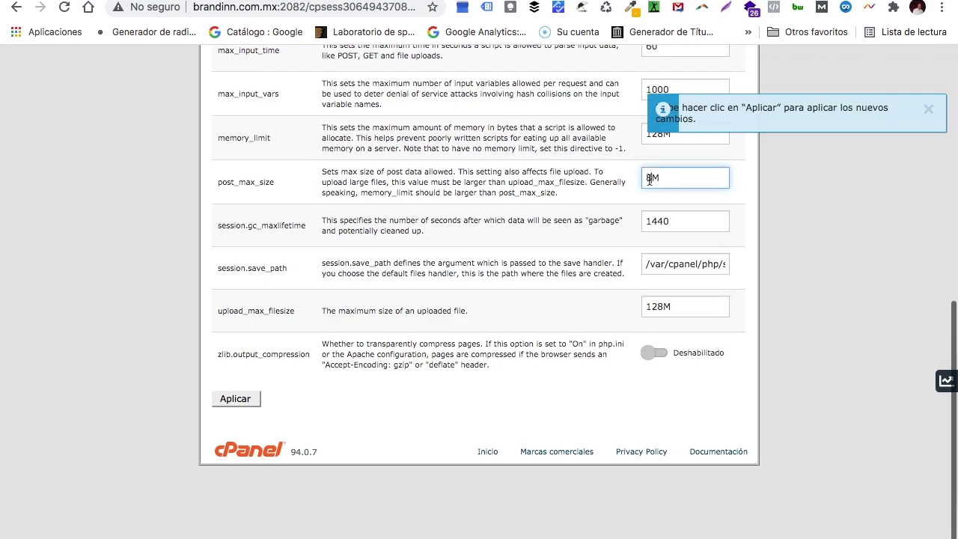
pyautogui.press('BackSpace')
pyautogui.write('128')
# - Set max_execution_time to 300 and apply the changed PHP configuration
pyautogui.scroll(5, 637, 262)
pyautogui.scroll(1, 637, 262)
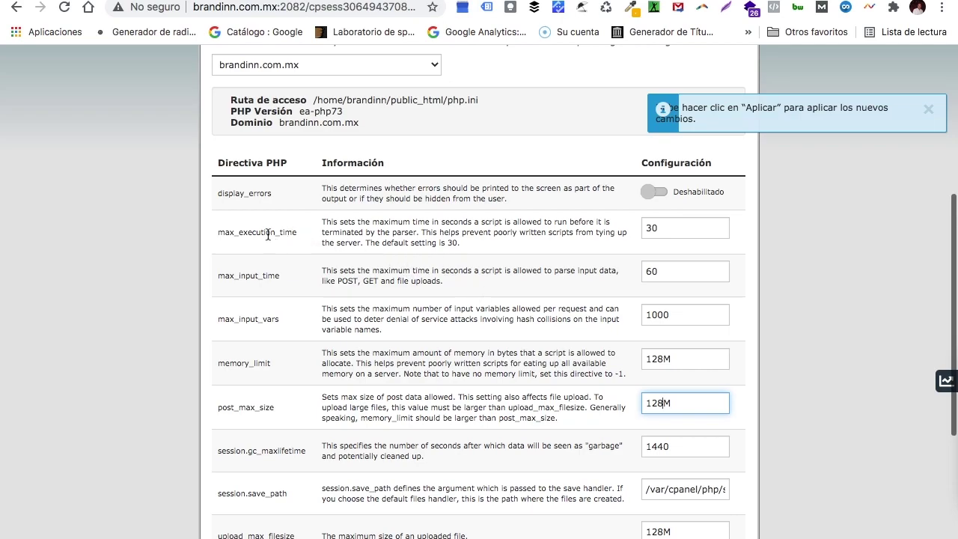
pyautogui.click(658, 226)
pyautogui.write('0')
pyautogui.scroll(-5, 584, 280)
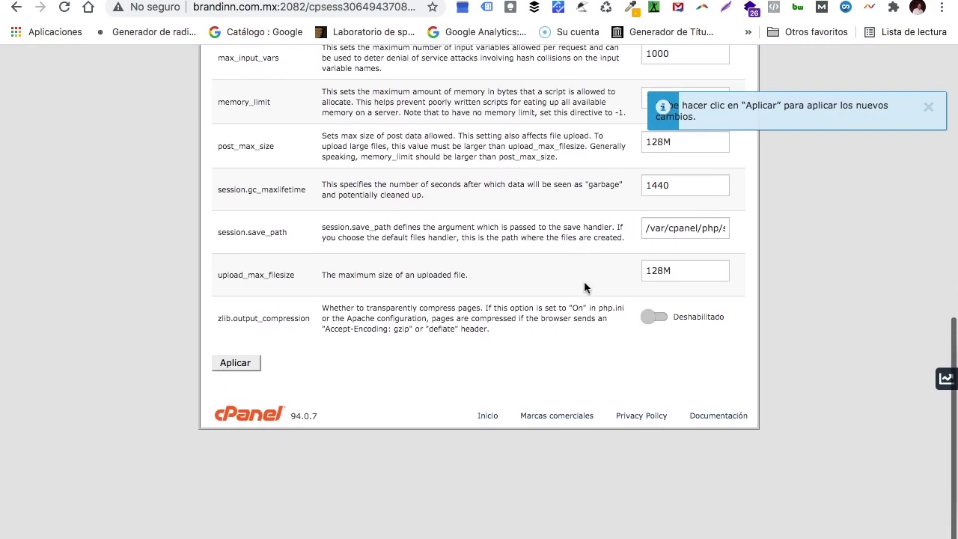
pyautogui.click(245, 370)
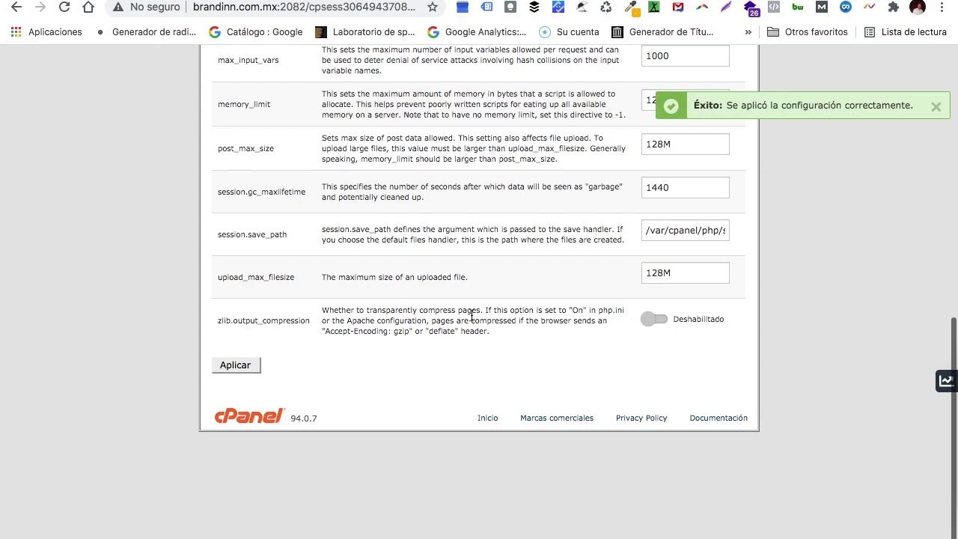
pyautogui.scroll(4, 620, 314)
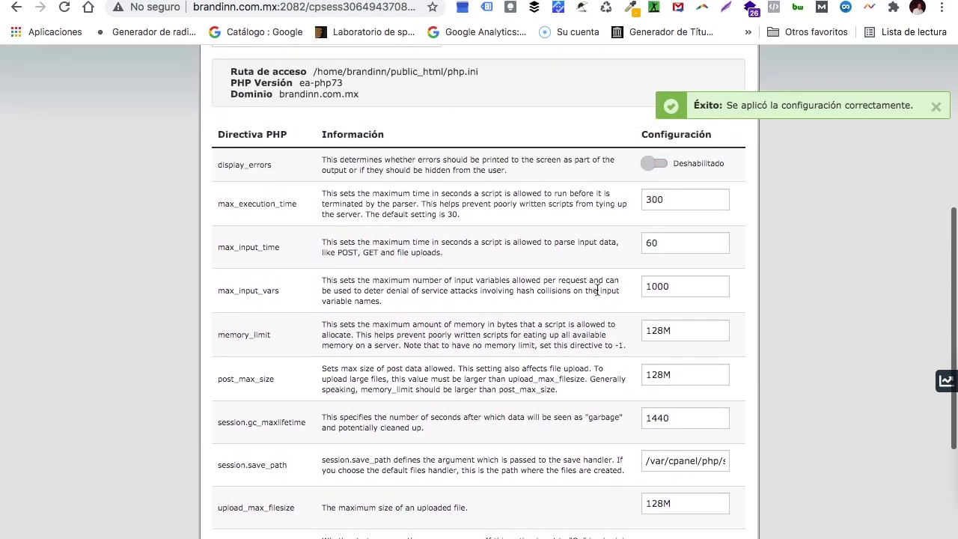
pyautogui.scroll(-1, 599, 291)
pyautogui.scroll(-2, 595, 296)
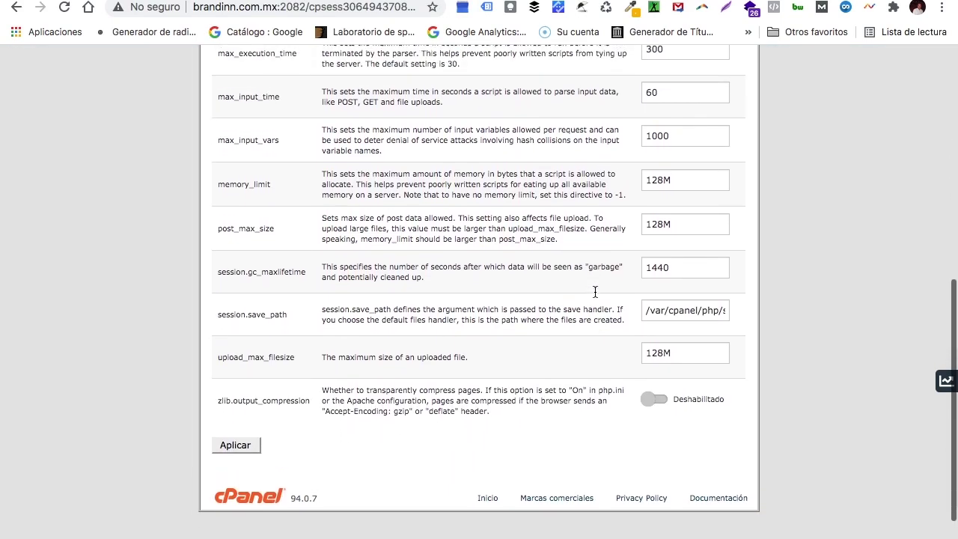
pyautogui.scroll(4, 595, 291)
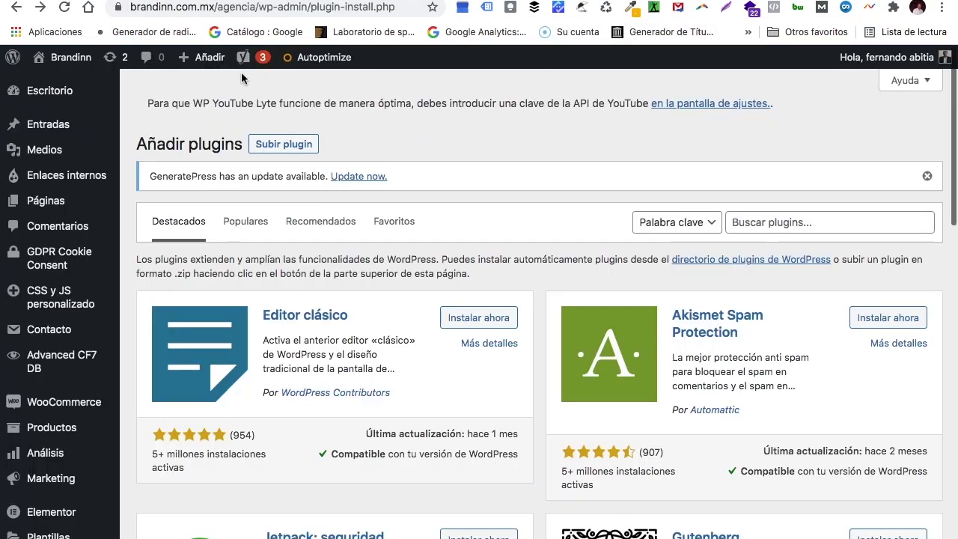
# - Reload the WordPress page for adding plugins, and install and activate the plugin from dynamic-content-for-elementor.zip
pyautogui.click(64, 9)
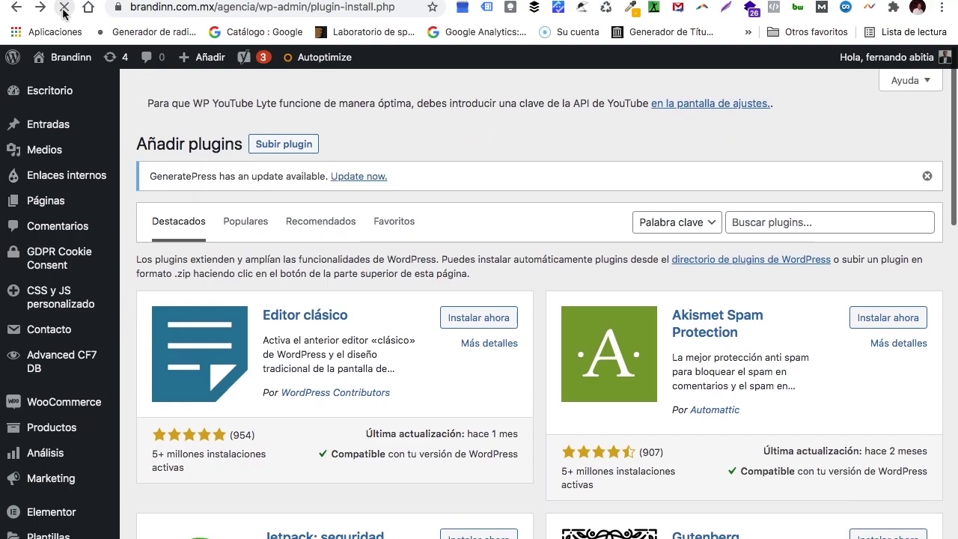
pyautogui.click(284, 148)
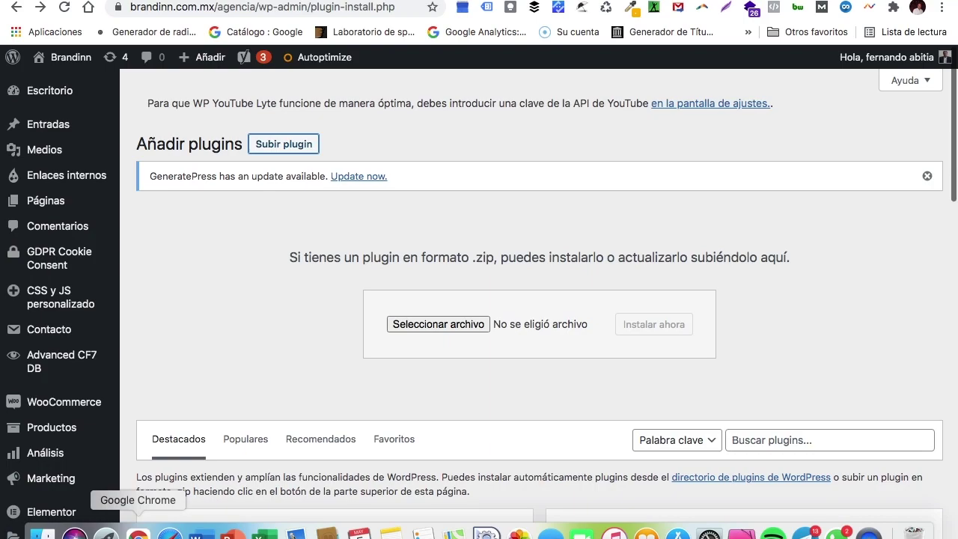
pyautogui.click(470, 327)
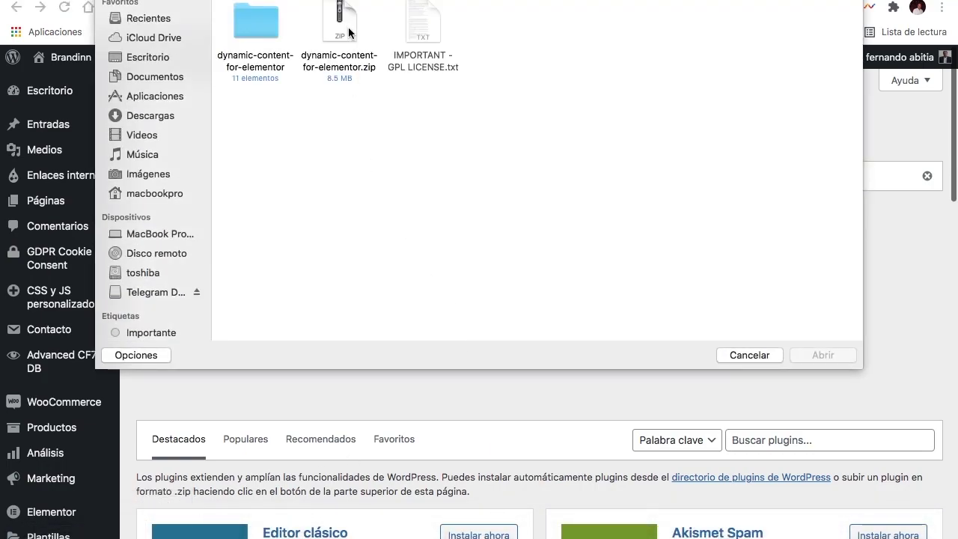
pyautogui.click(348, 27)
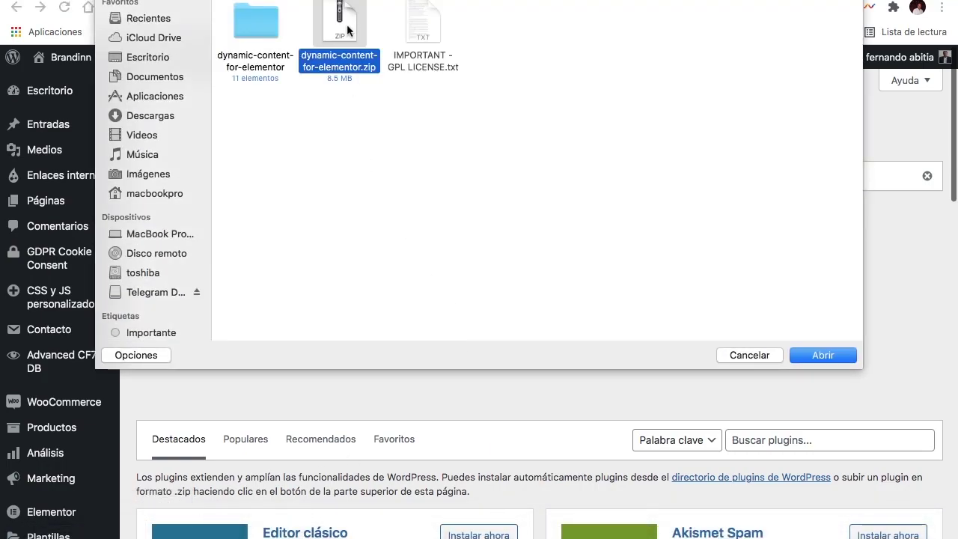
pyautogui.click(823, 358)
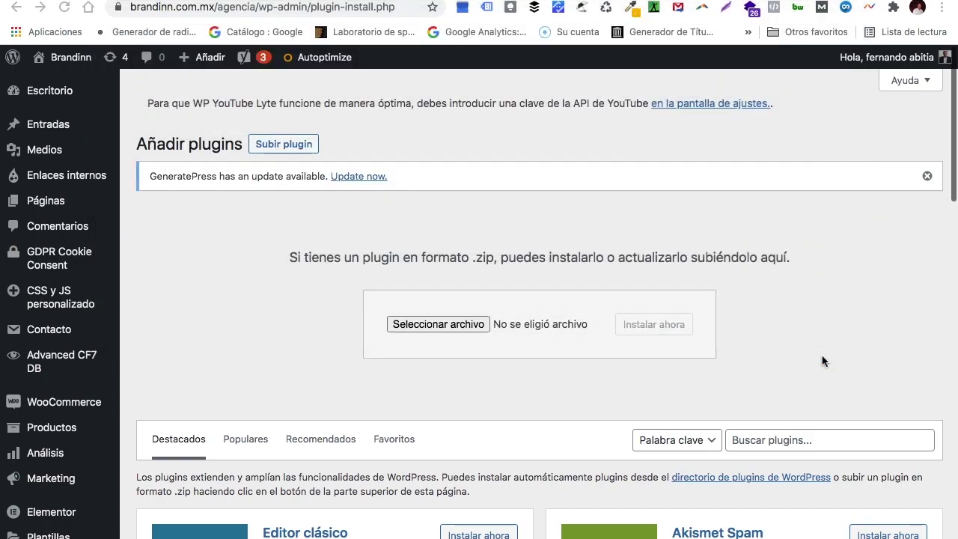
pyautogui.click(656, 334)
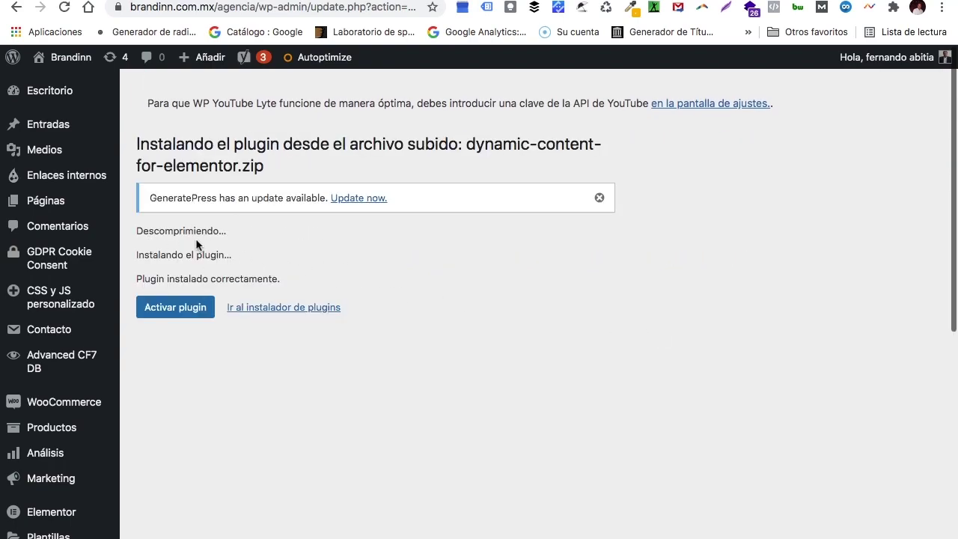
pyautogui.click(191, 313)
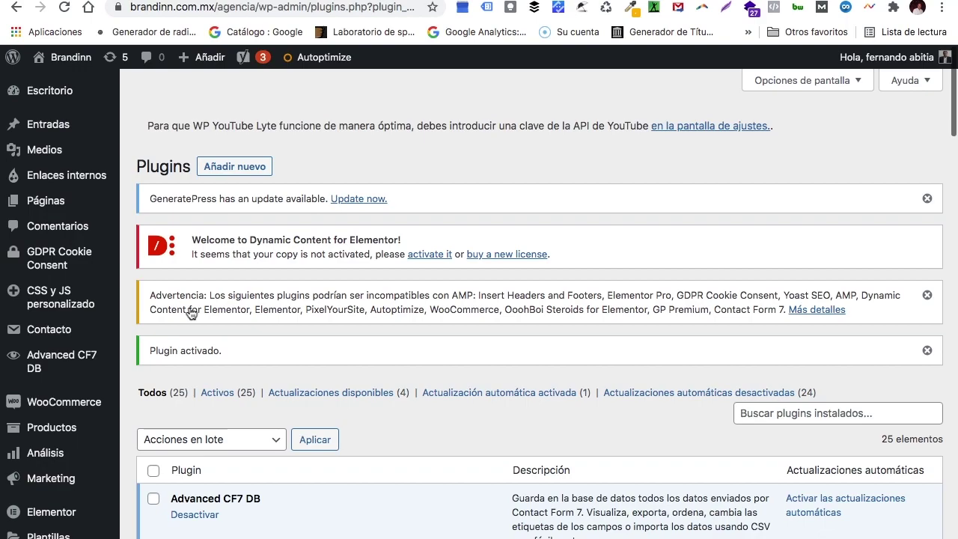
pyautogui.scroll(-3, 539, 260)
pyautogui.scroll(-2, 591, 266)
pyautogui.scroll(2, 591, 265)
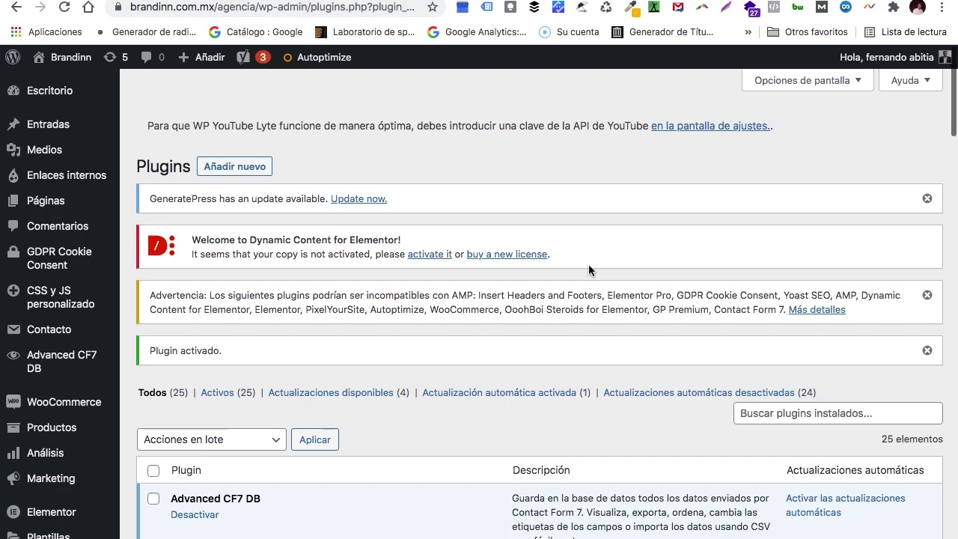